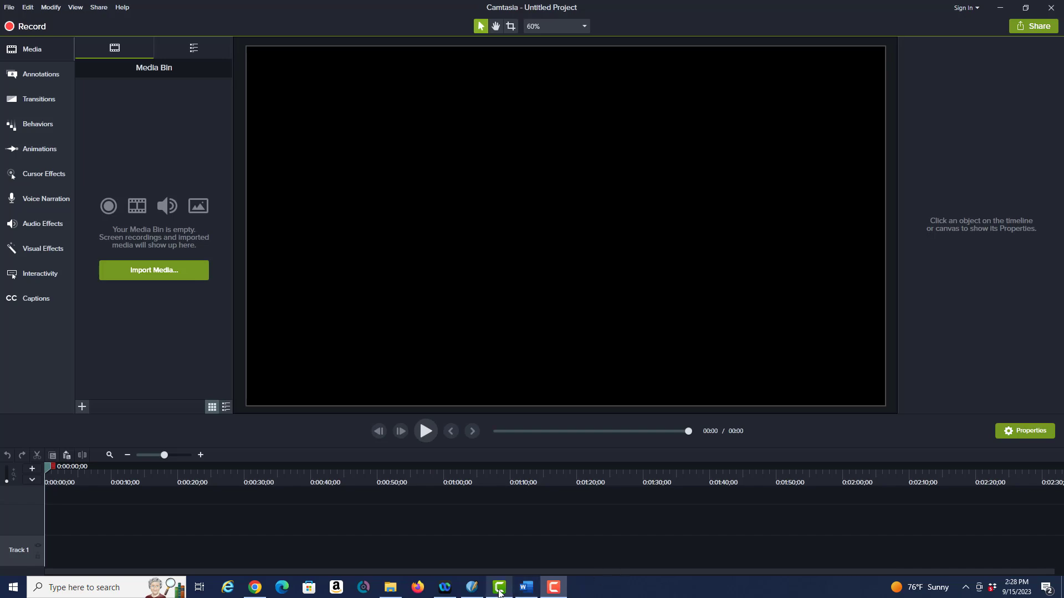
- Switch to Scribus from the taskbar so its New Document dialog is shown
click(471, 589)
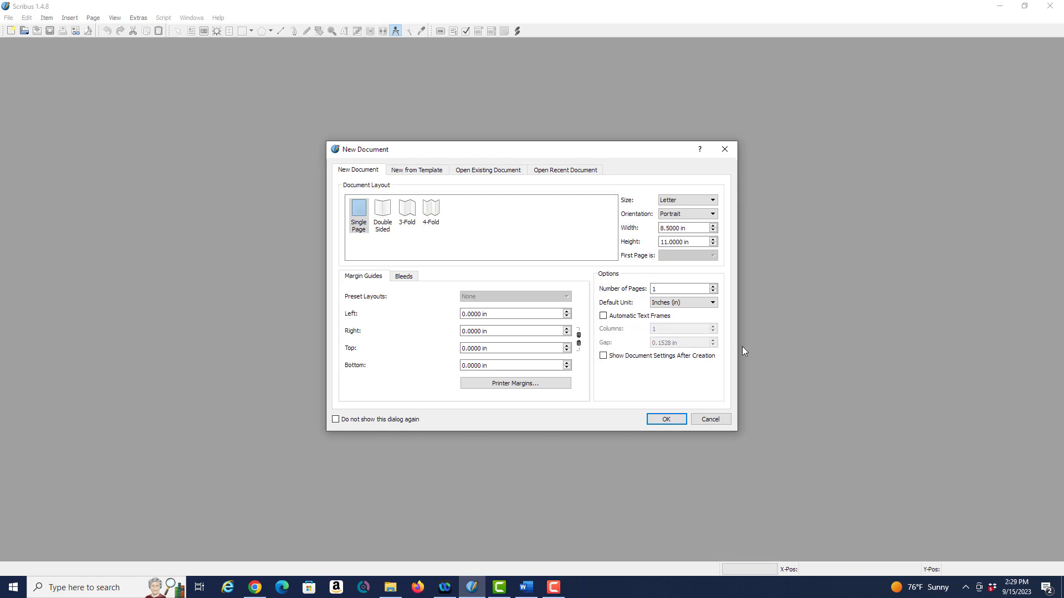
click(710, 420)
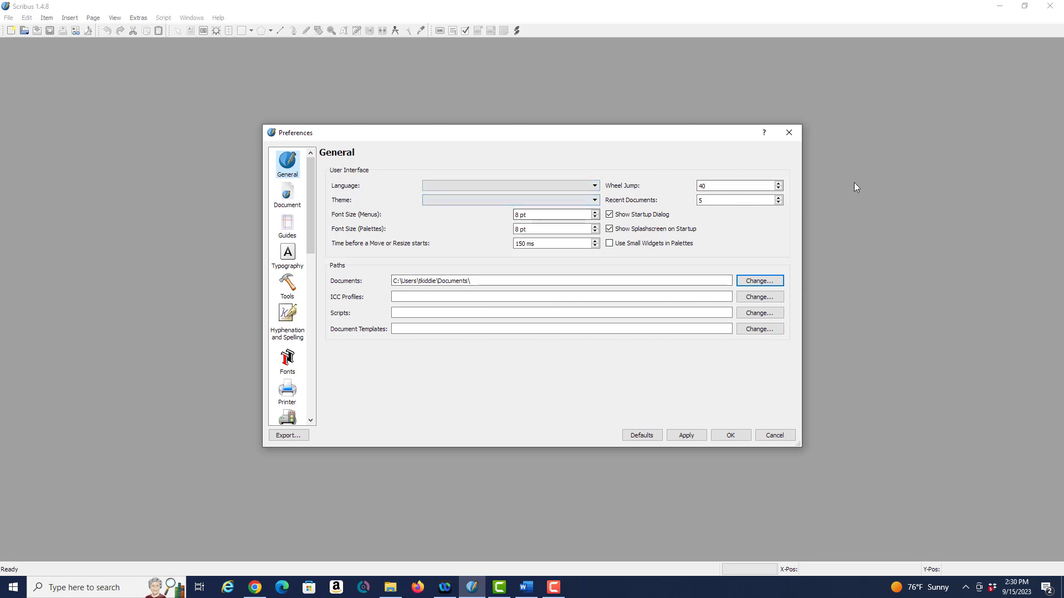
- Show the Document defaults in Preferences: Letter, Portrait, inches, margins at 0.0000 in
click(284, 196)
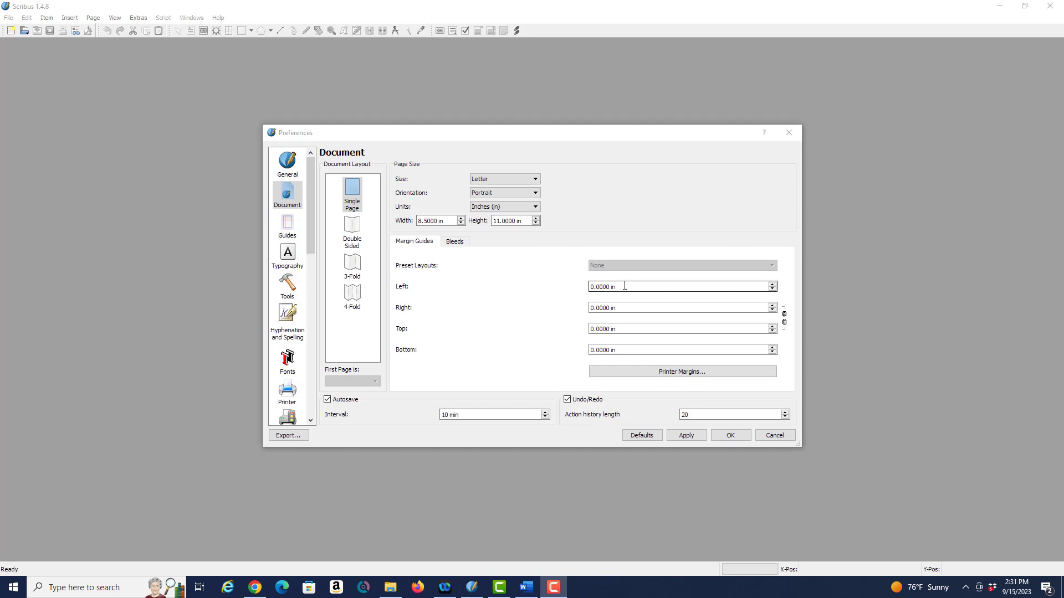
- Change the left, right, top and bottom margin guides from 0.0000 to 0.5000 in
click(774, 293)
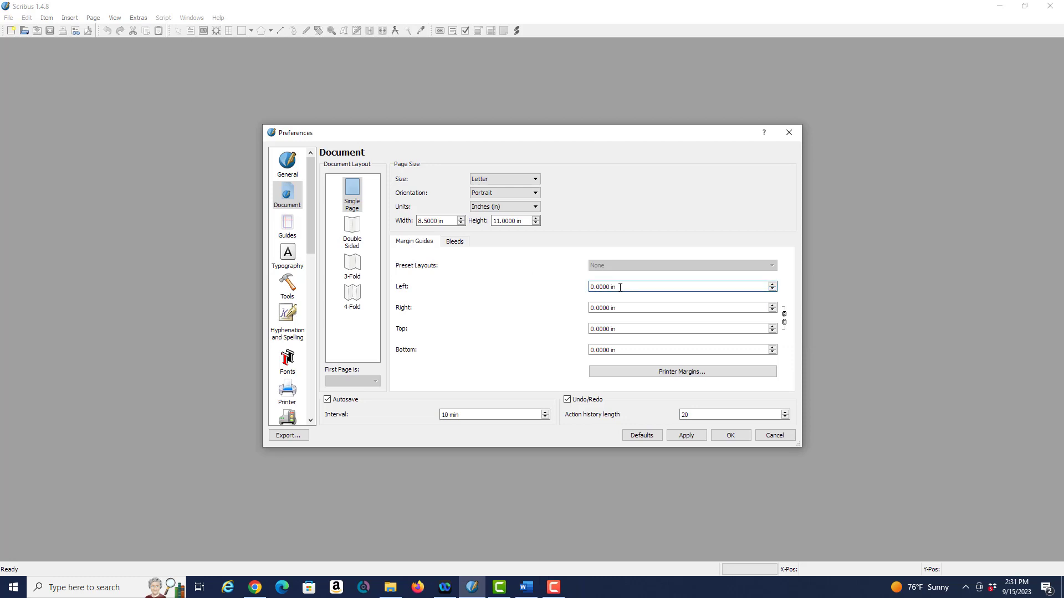
click(600, 287)
key(BackSpace)
text(5)
click(596, 309)
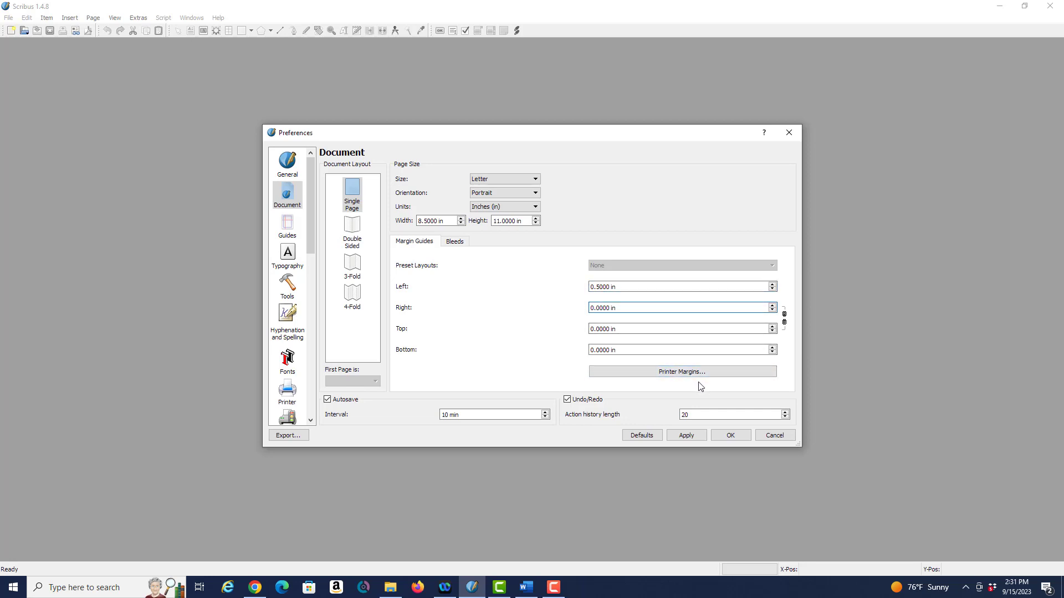
key(BackSpace)
text(5)
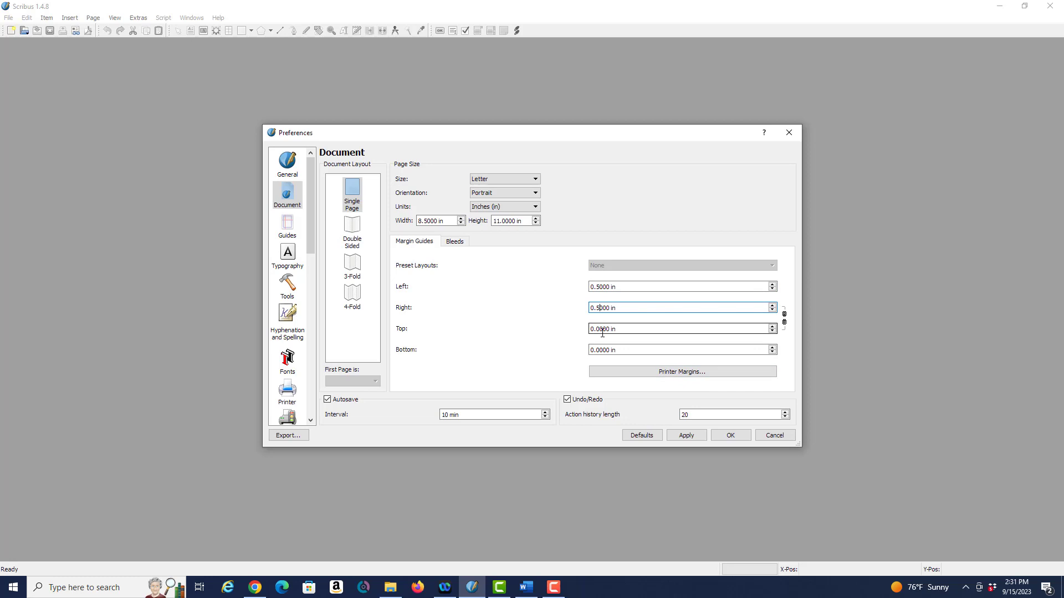
click(602, 330)
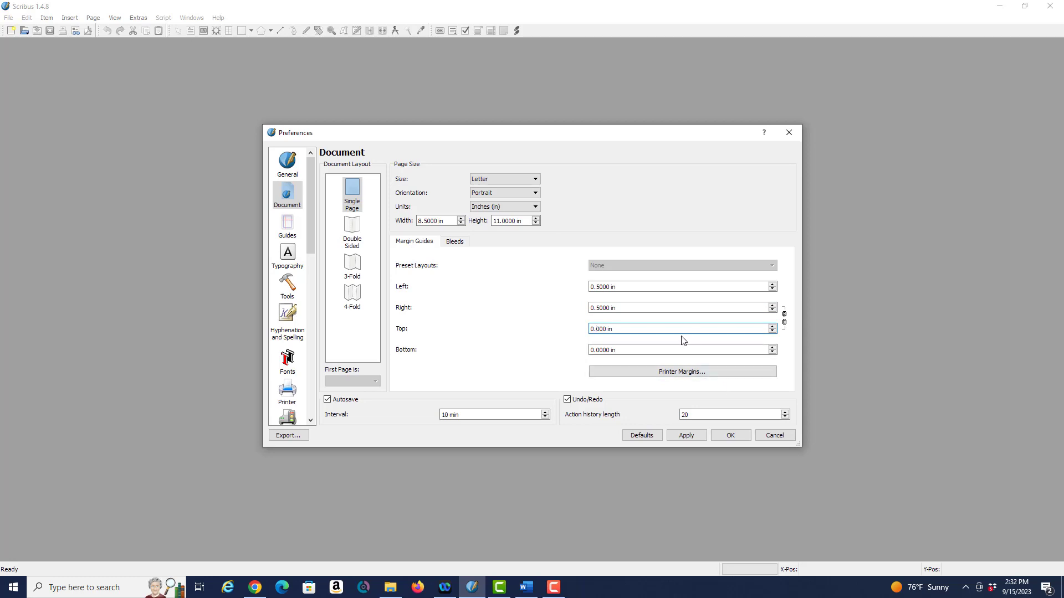
text(5)
drag(595, 349, 599, 349)
text(5)
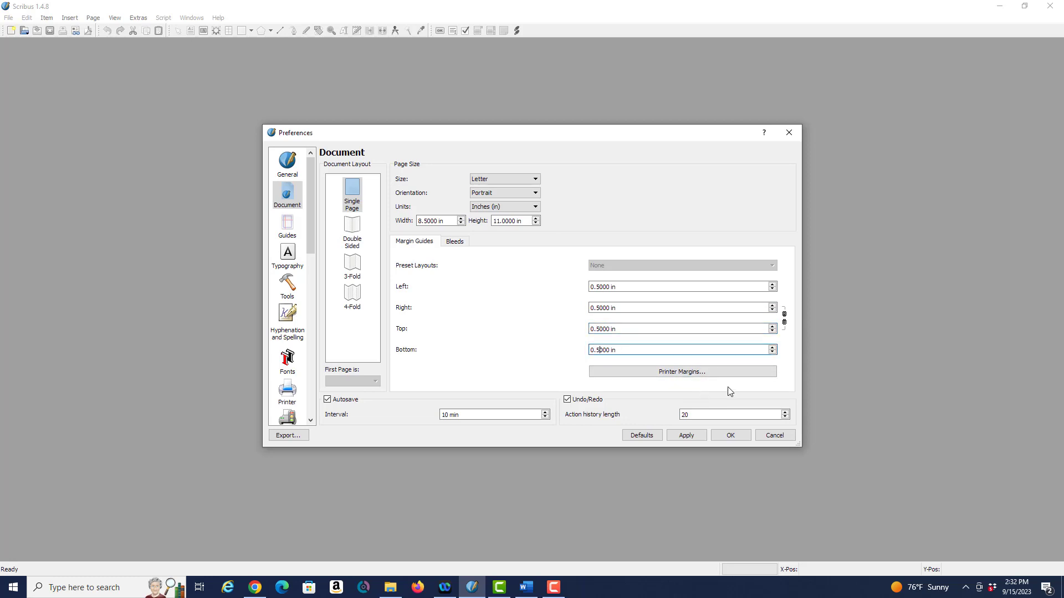
- Check the printer margins, cancel without changes, and apply the 0.5 in margin preferences
click(684, 373)
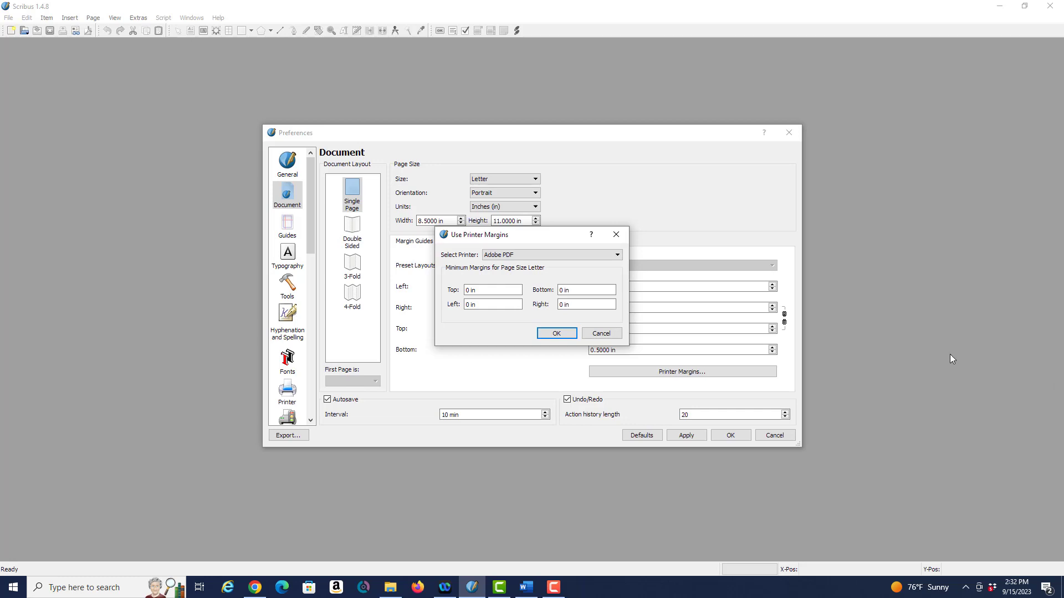
click(602, 333)
click(696, 436)
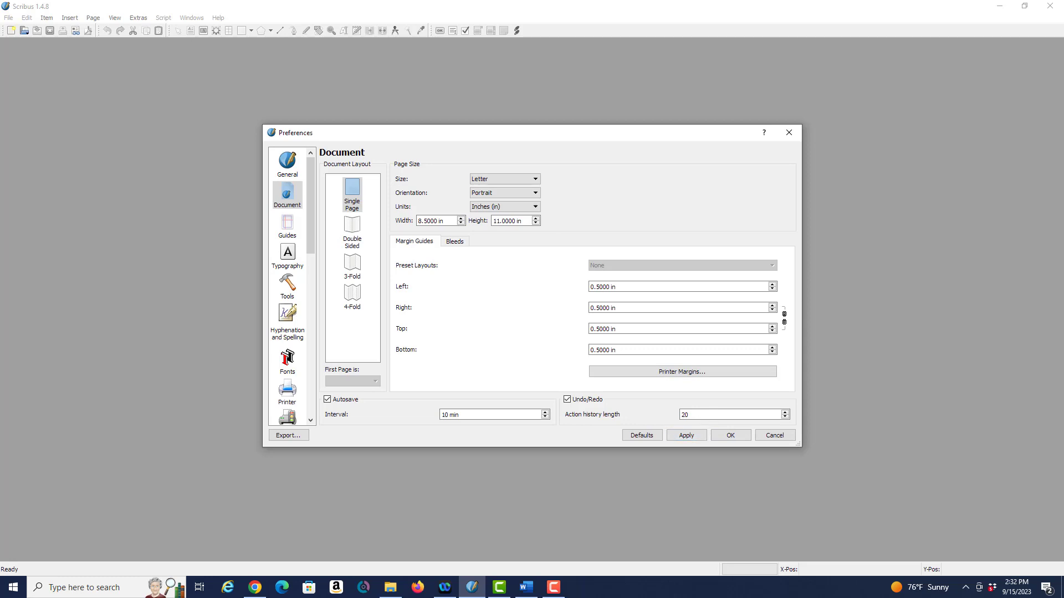
- Turn on Show Page Grid in Guides, keeping 1.3889 in major and 0.2778 in minor spacing
click(292, 224)
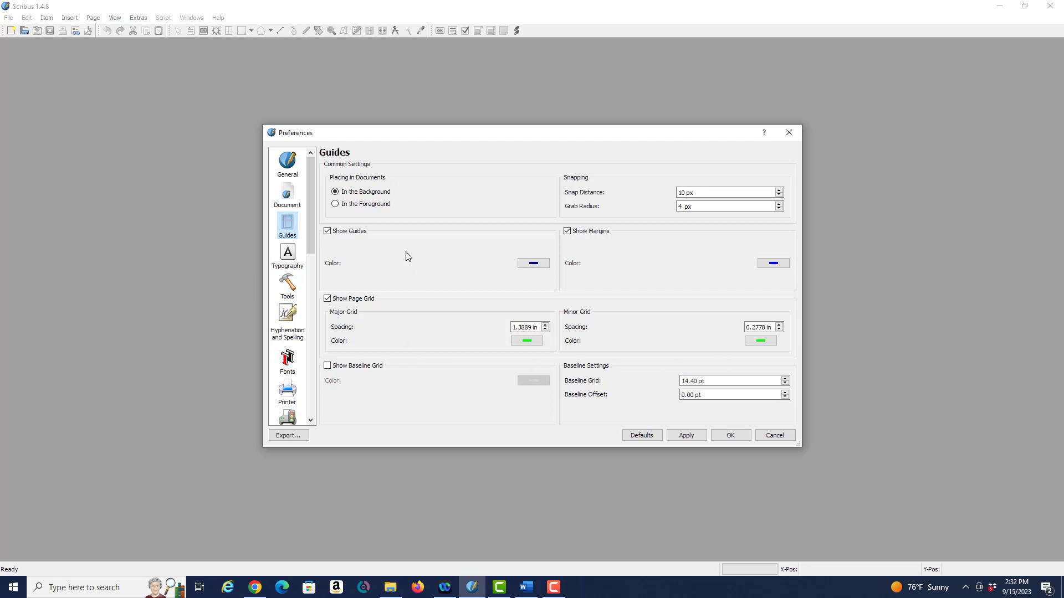
click(328, 300)
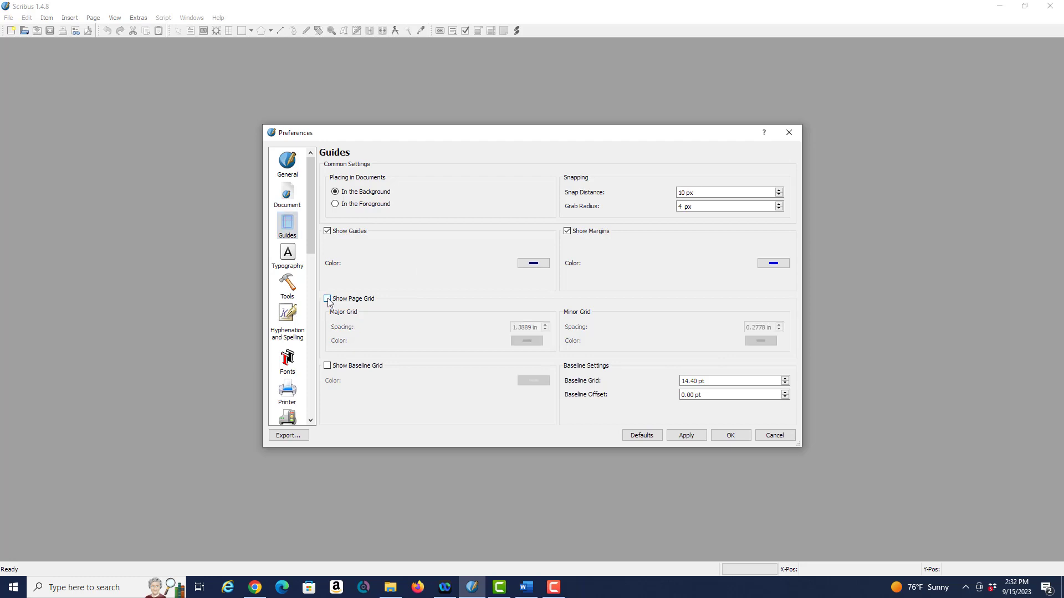
click(328, 300)
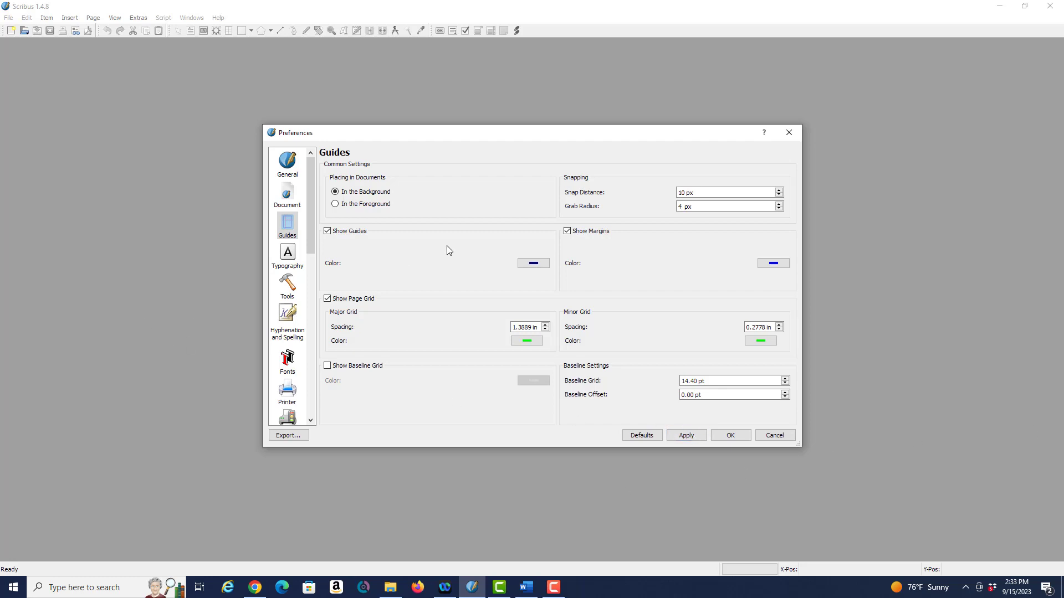
- Review the Typography page, then the Tools page with Arial Regular 12 pt text defaults
click(287, 254)
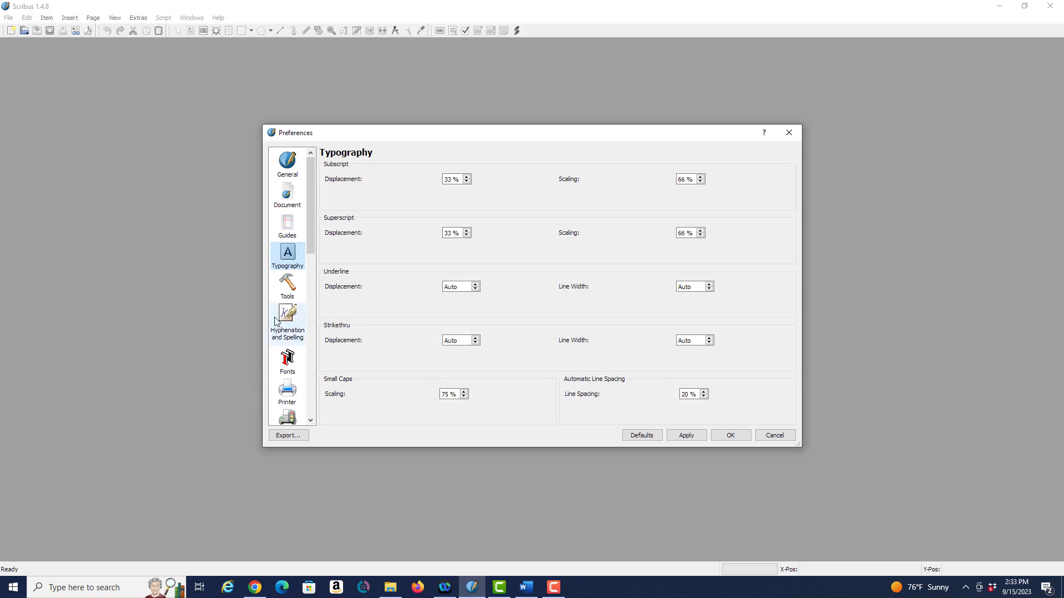
click(287, 286)
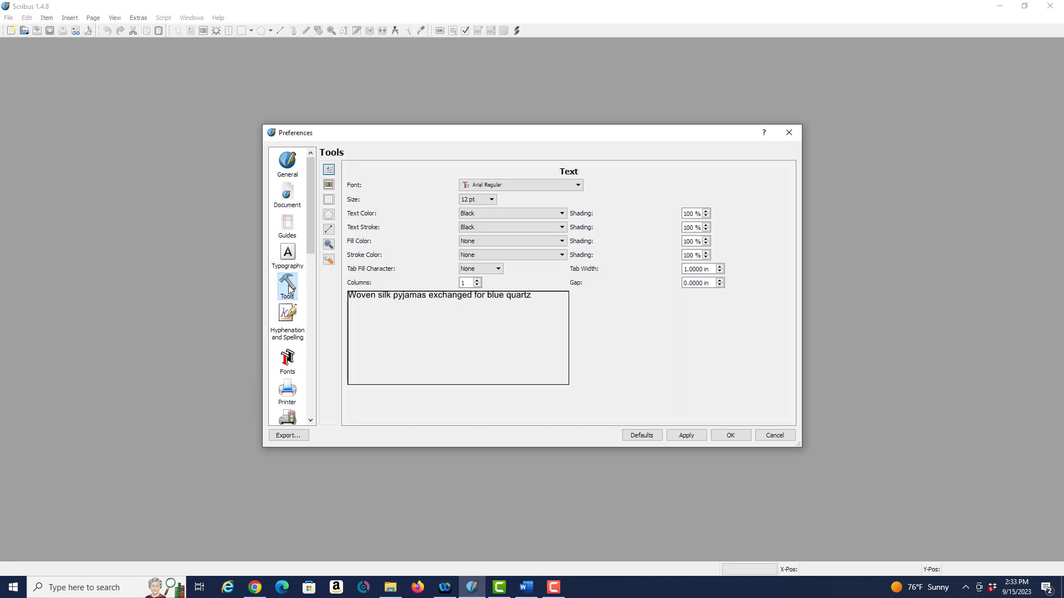
- Check the 12 pt default text size in the Tools page's Size box
click(476, 200)
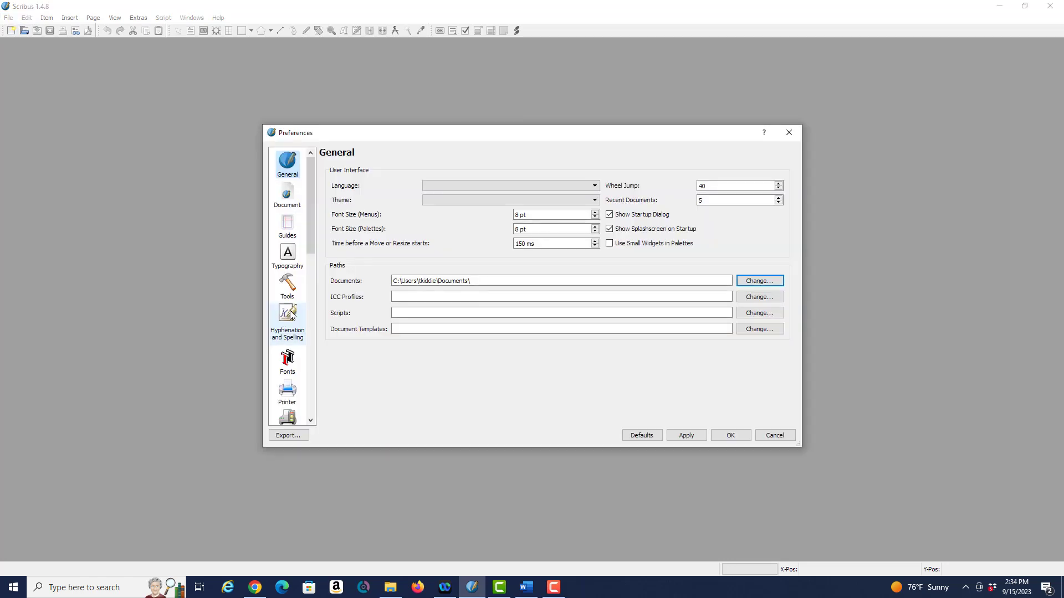
- Browse the Fonts page, then the Printer page with its Adobe PDF destination
click(286, 362)
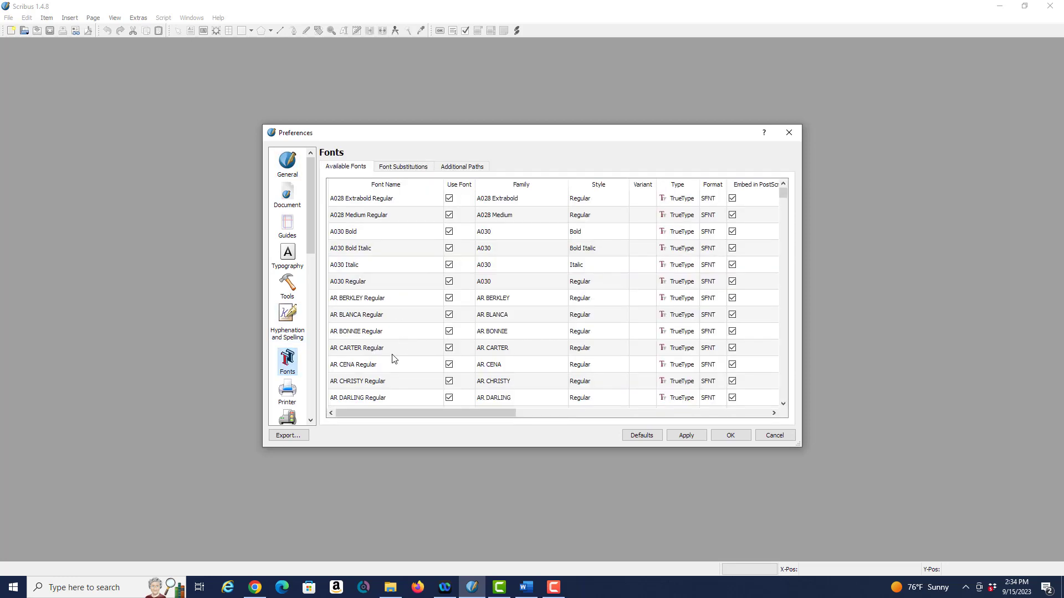
click(288, 395)
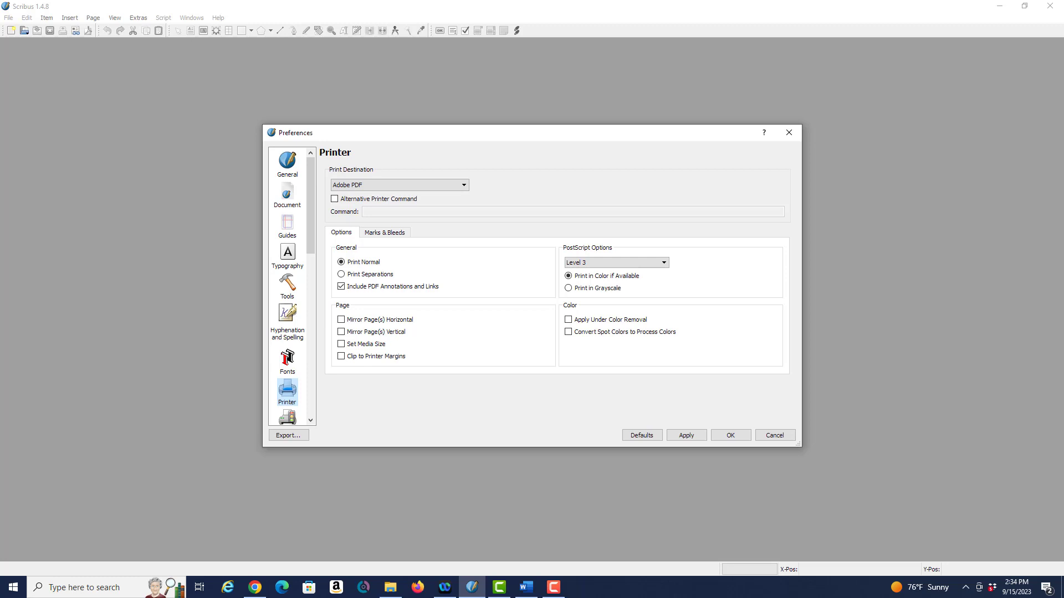
click(311, 424)
- Scroll the sidebar through the remaining Preferences pages, then close Preferences
click(311, 423)
click(310, 423)
click(311, 423)
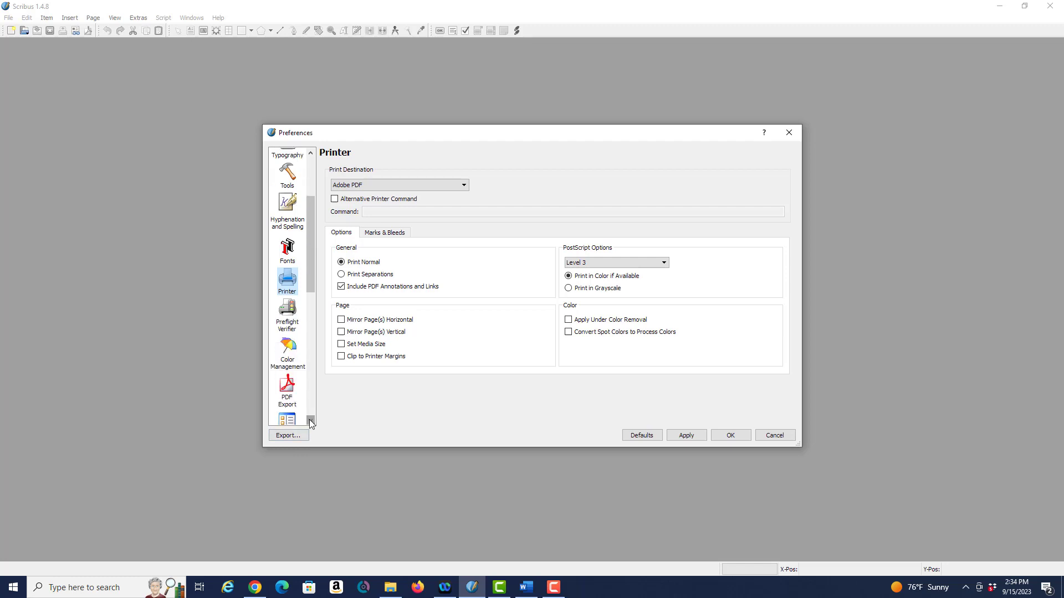
click(311, 423)
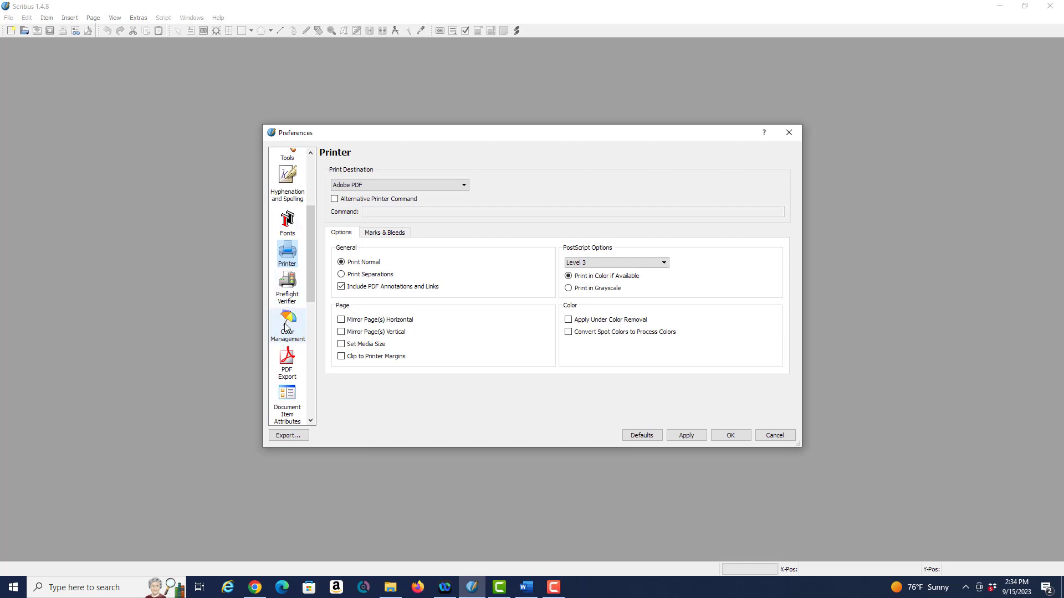
drag(313, 287, 304, 327)
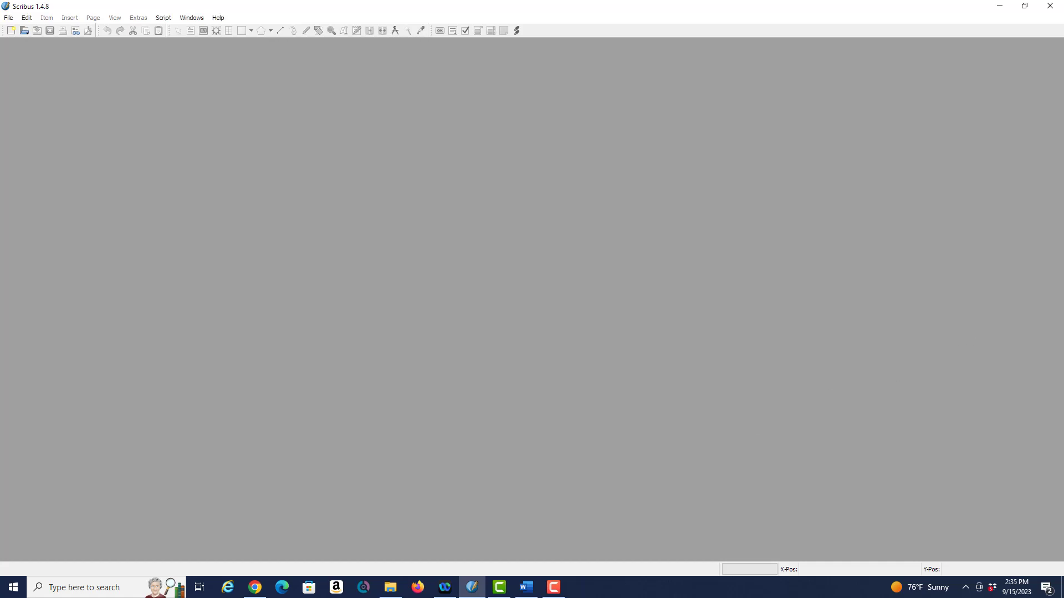
- Start a new document from the File menu, getting Letter portrait with 0.5 in margins
click(7, 20)
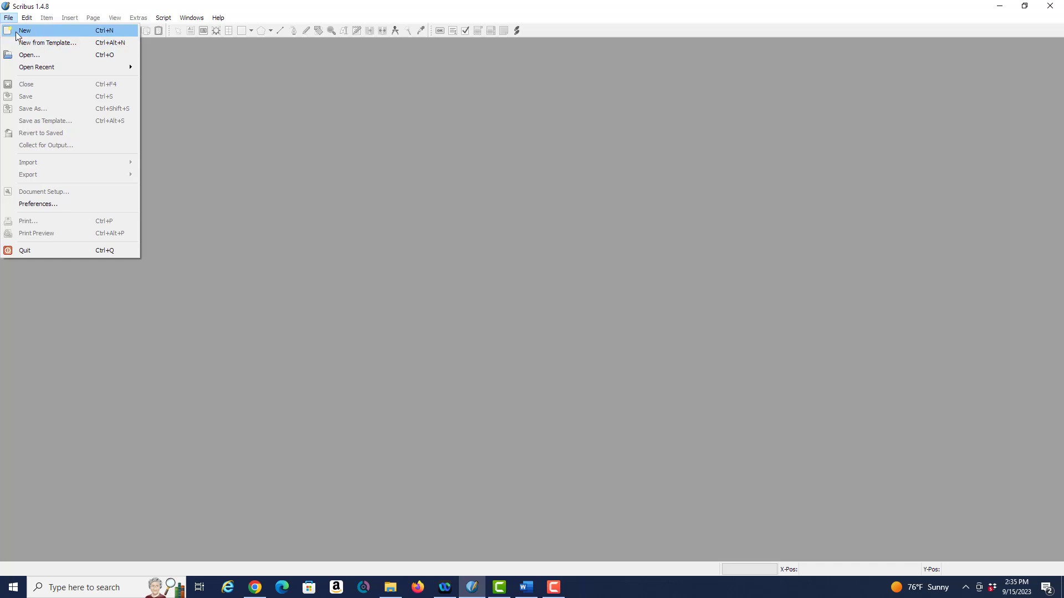
click(17, 36)
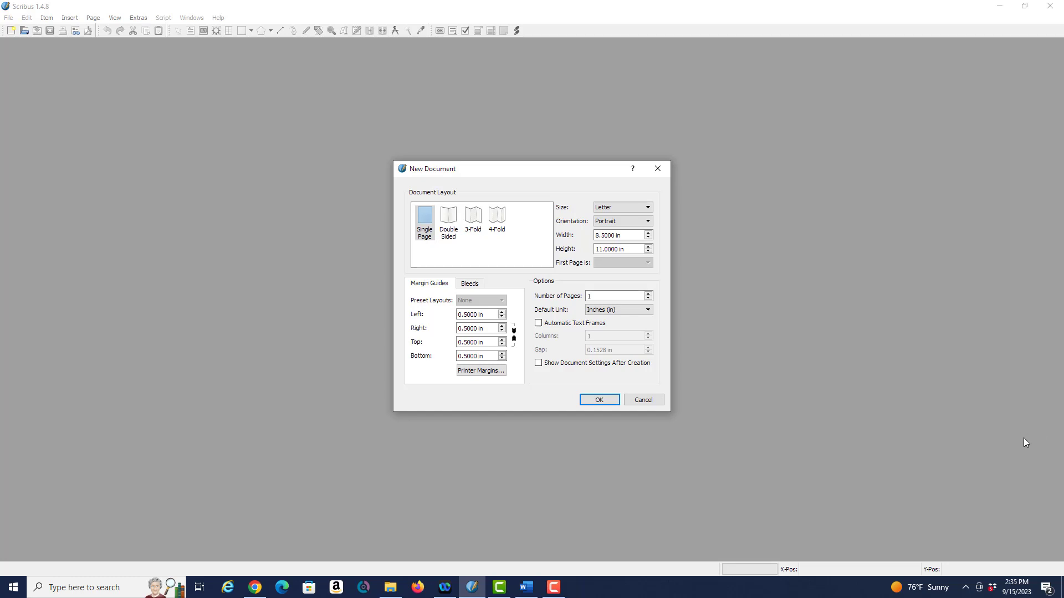
- Confirm the New Document settings to create a blank Letter page with 0.5 in margins and the page grid
click(604, 403)
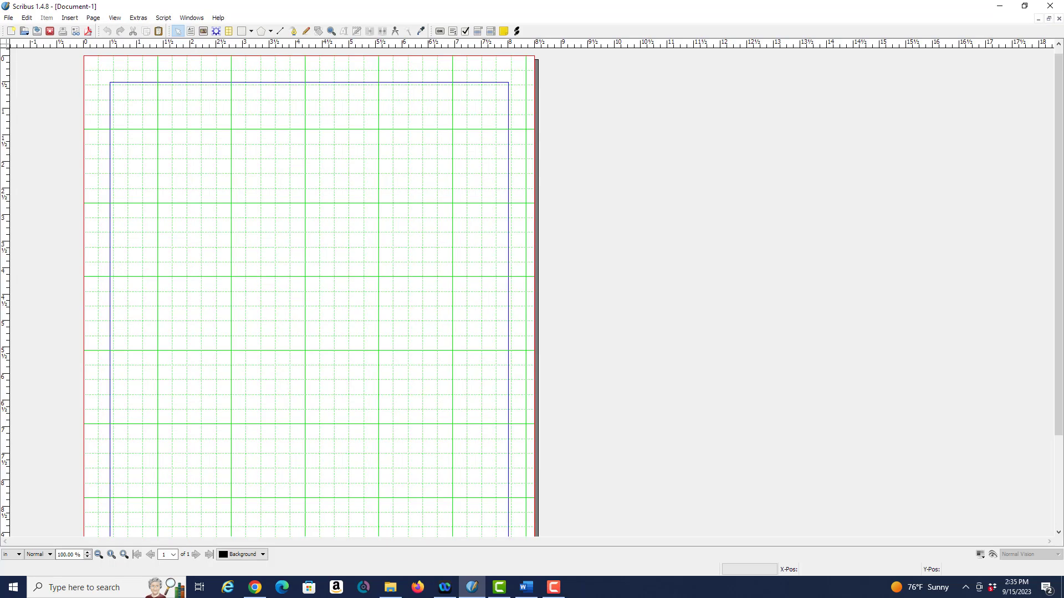